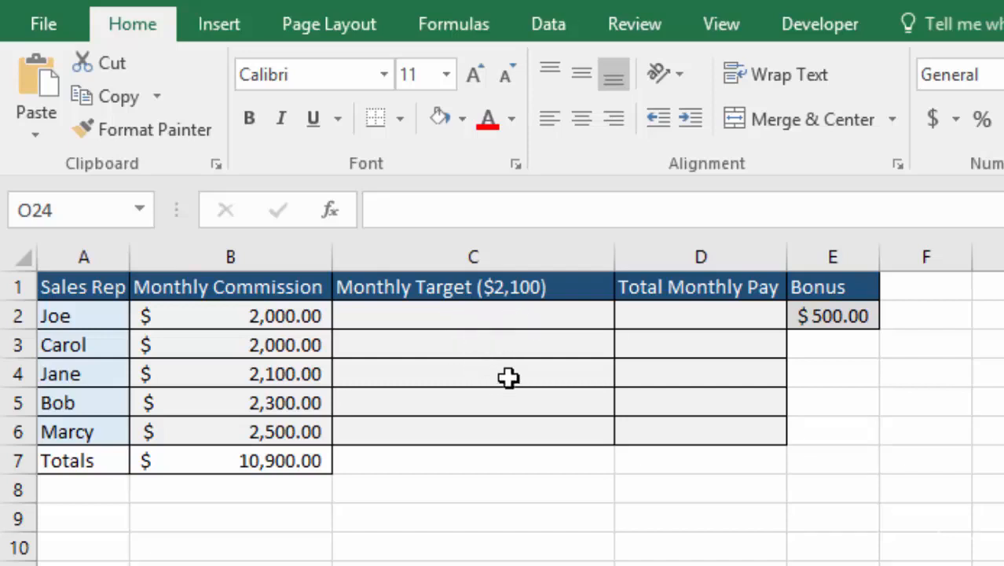
- Start a logical IF function in cell C2, keeping the commission in row 2 uncovered by its arguments dialog
left_click(480, 316)
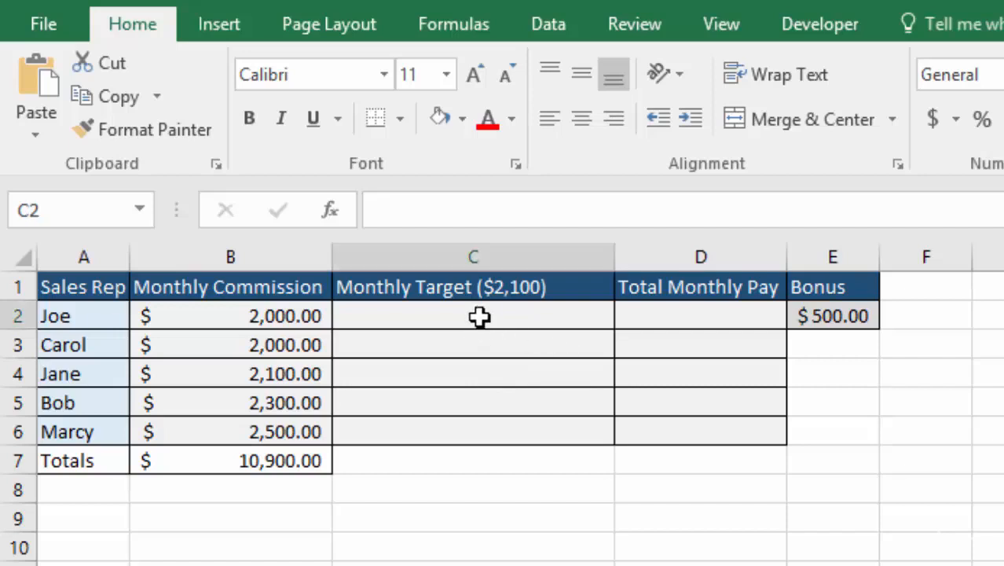
type("=")
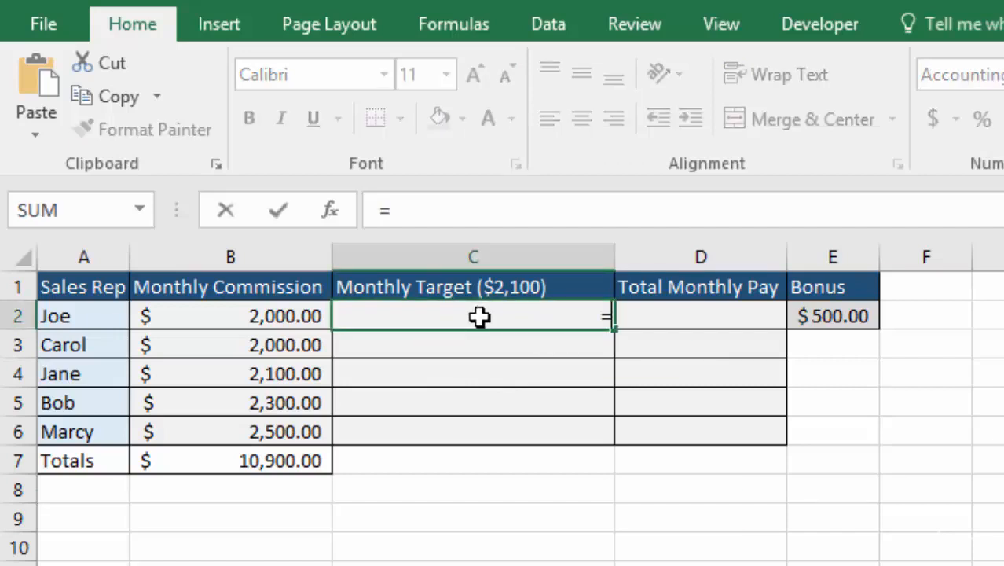
left_click(450, 30)
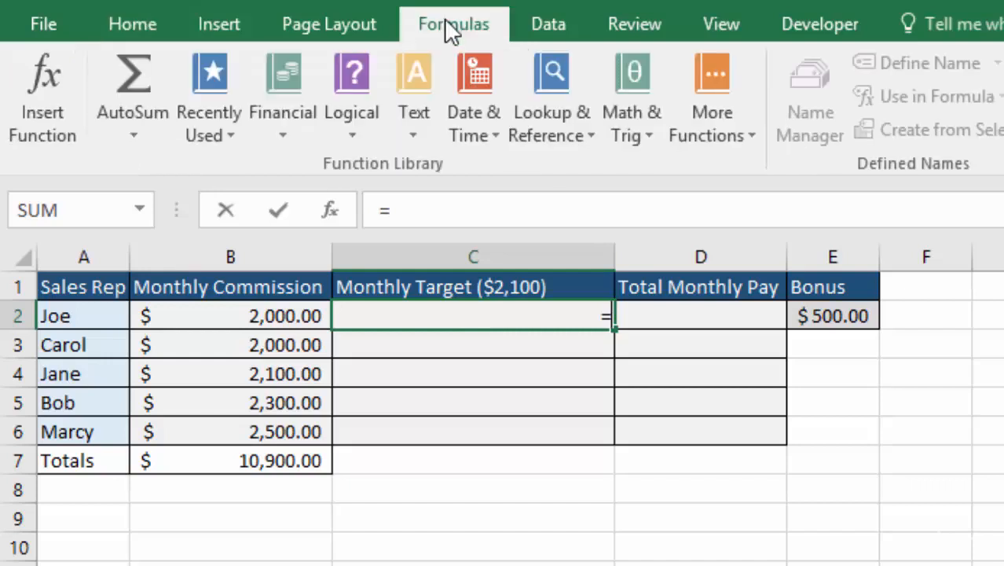
left_click(345, 88)
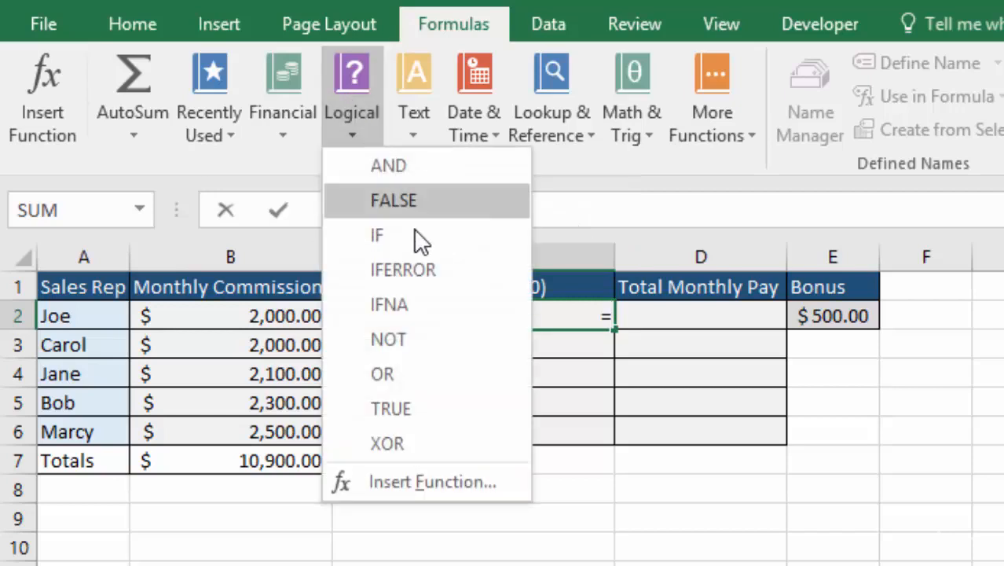
left_click(43, 82)
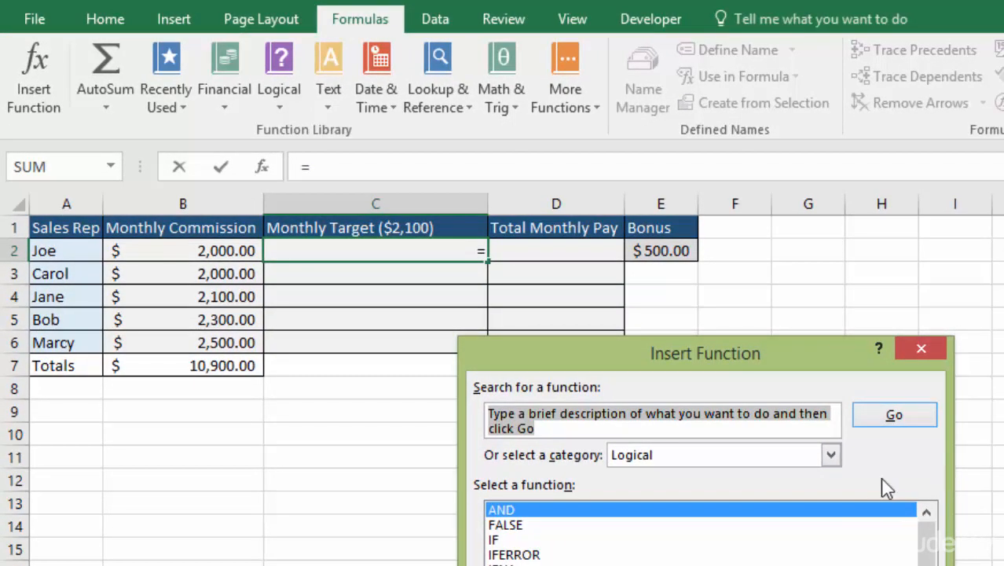
double_click(503, 541)
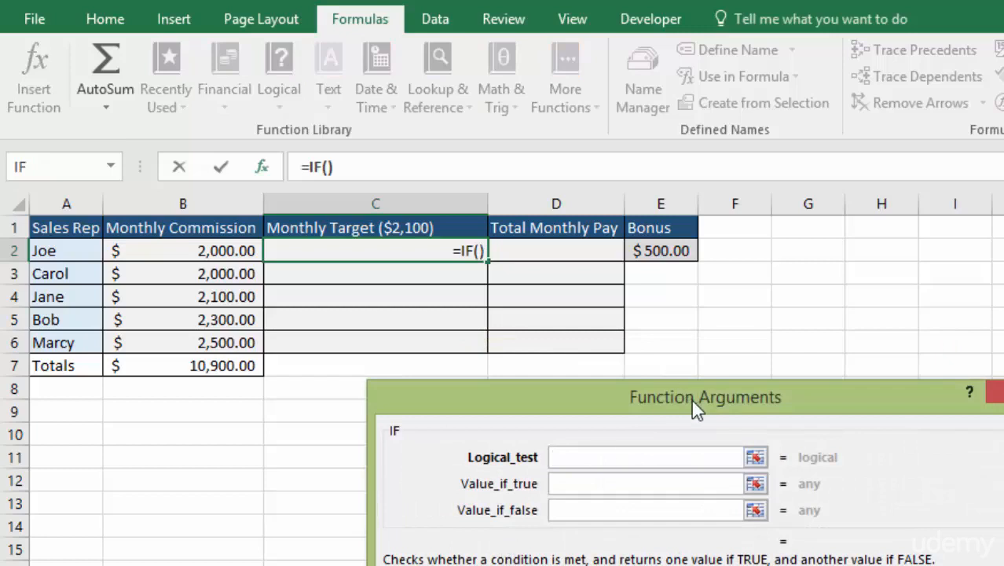
left_click_drag(788, 397, 599, 311)
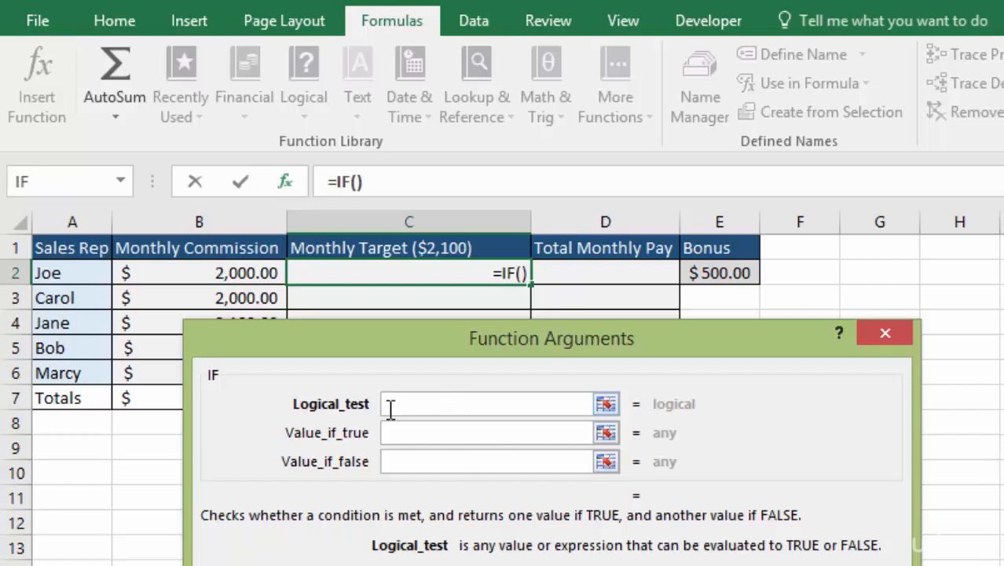
- Set the logical test of the IF function in C2 to B2>=2100
left_click(186, 272)
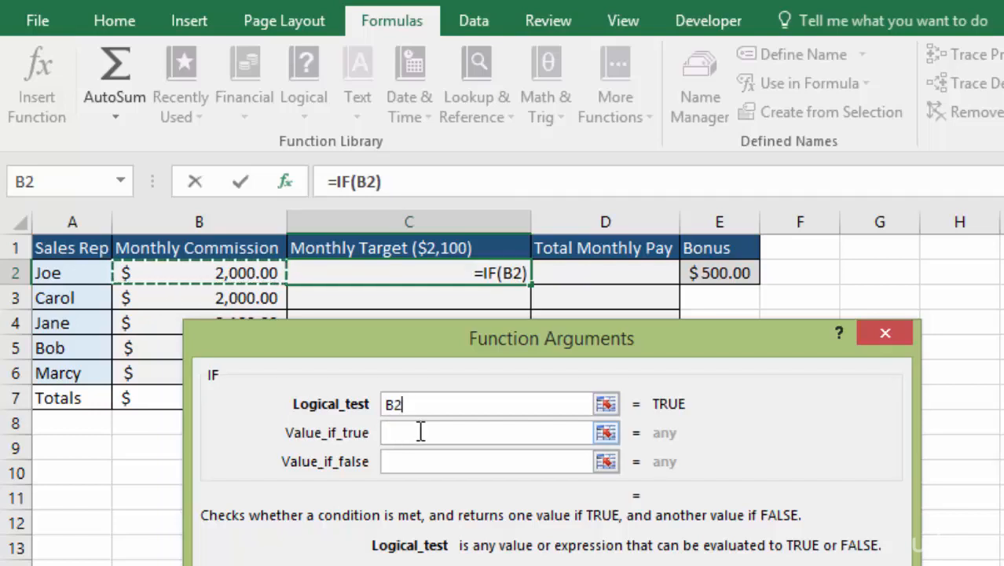
type(">")
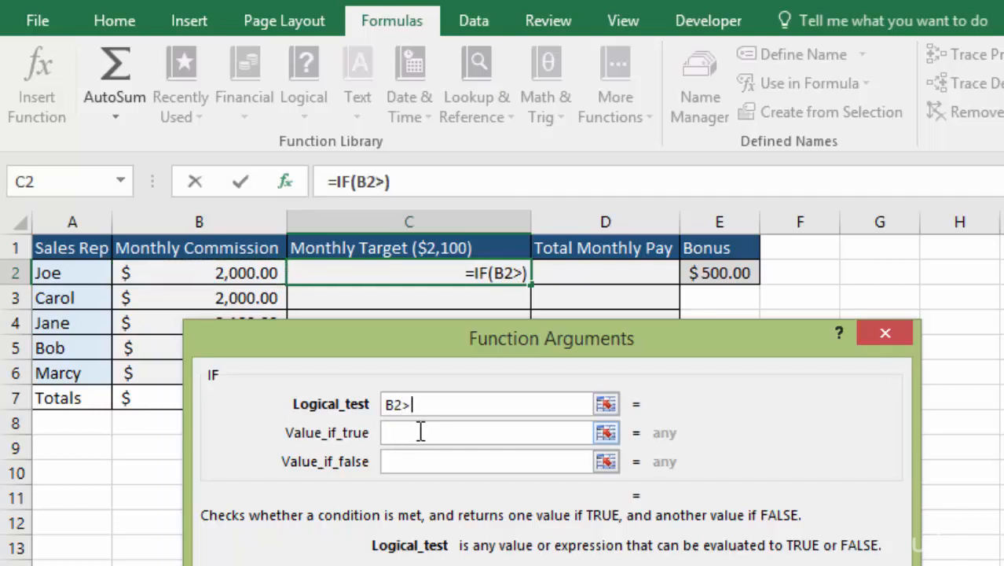
type("=")
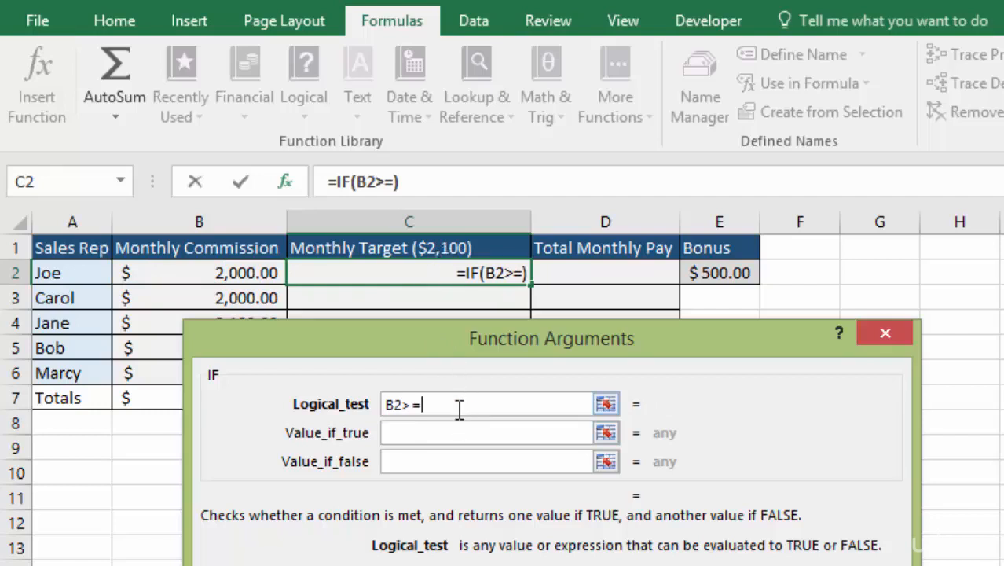
type("2100")
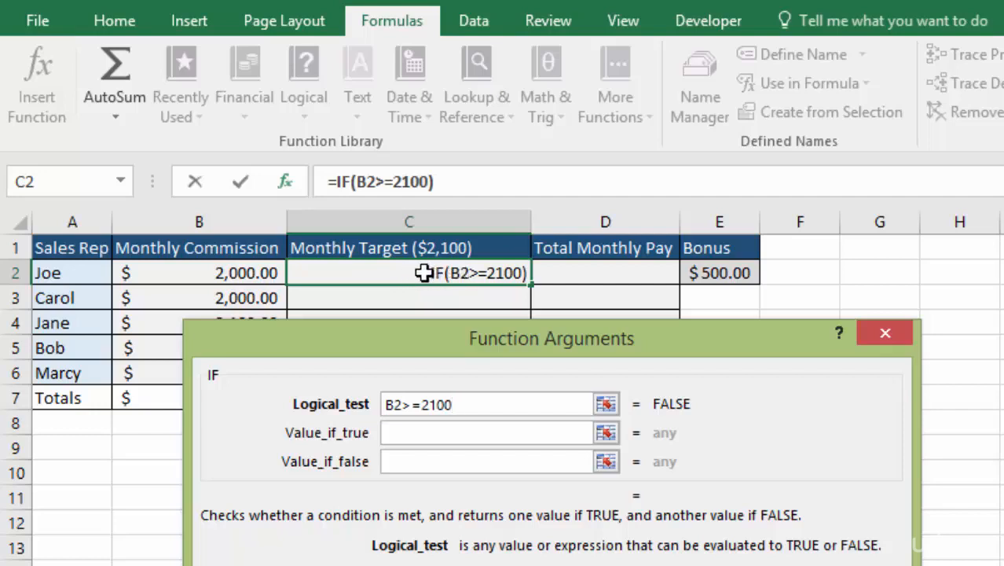
- Make the C2 formula return YES when true and NO when false, and copy it down through C6
left_click(420, 433)
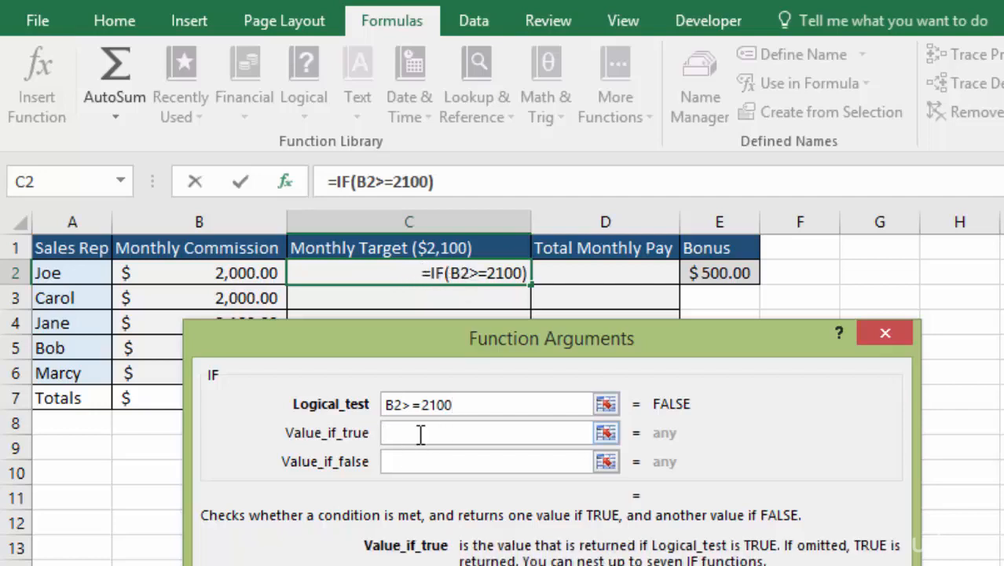
type("YES")
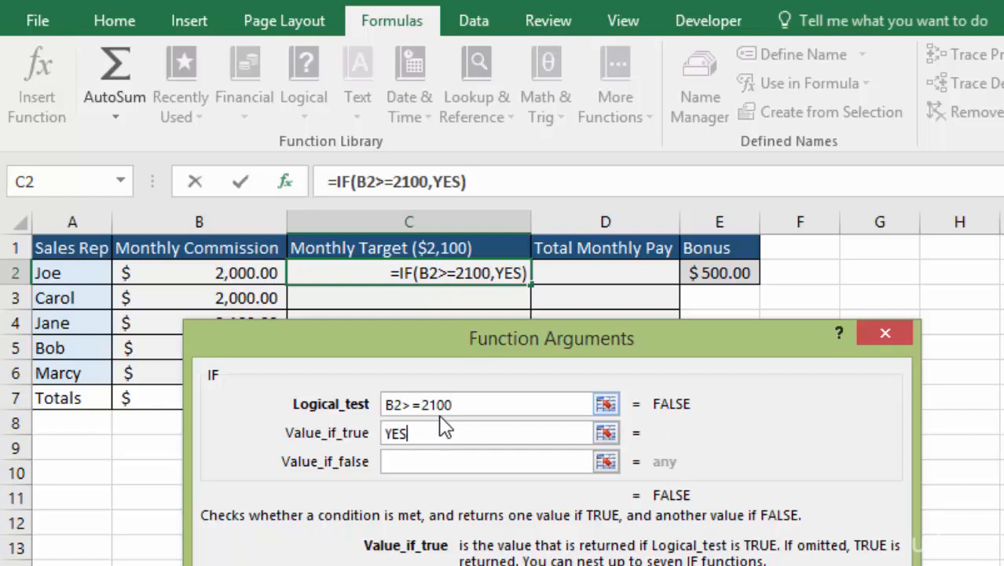
left_click(414, 463)
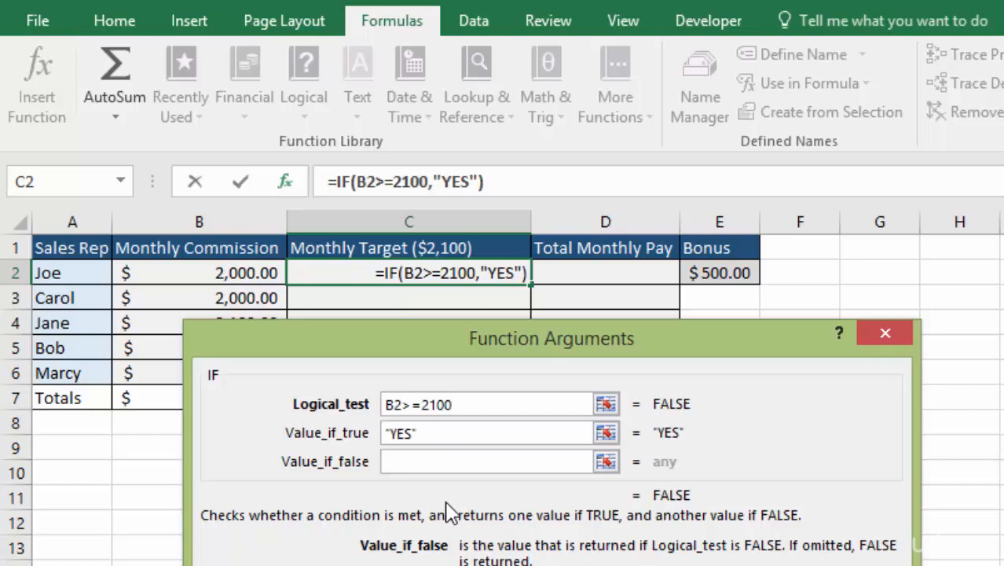
type("NO")
left_click_drag(467, 340, 460, 409)
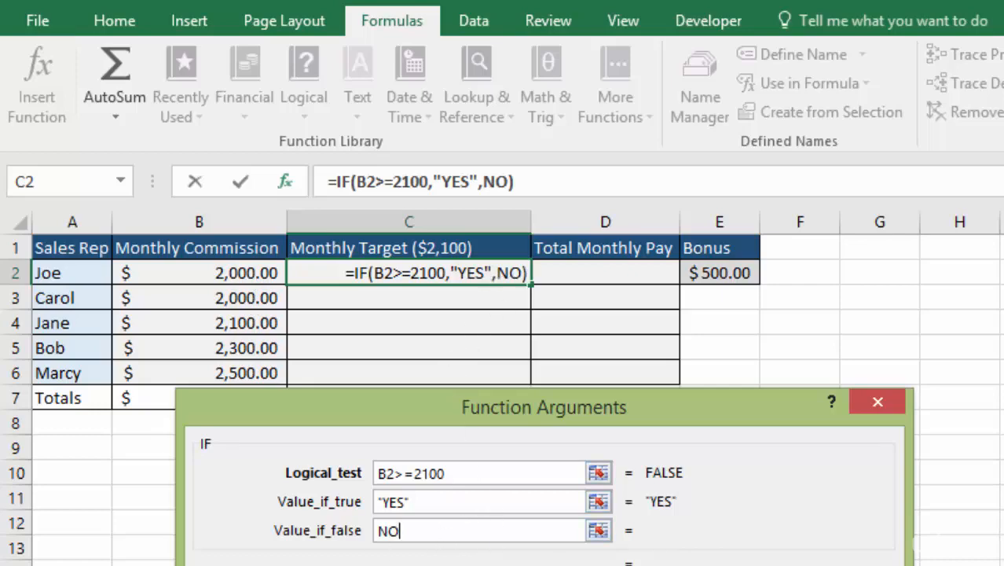
key("Return")
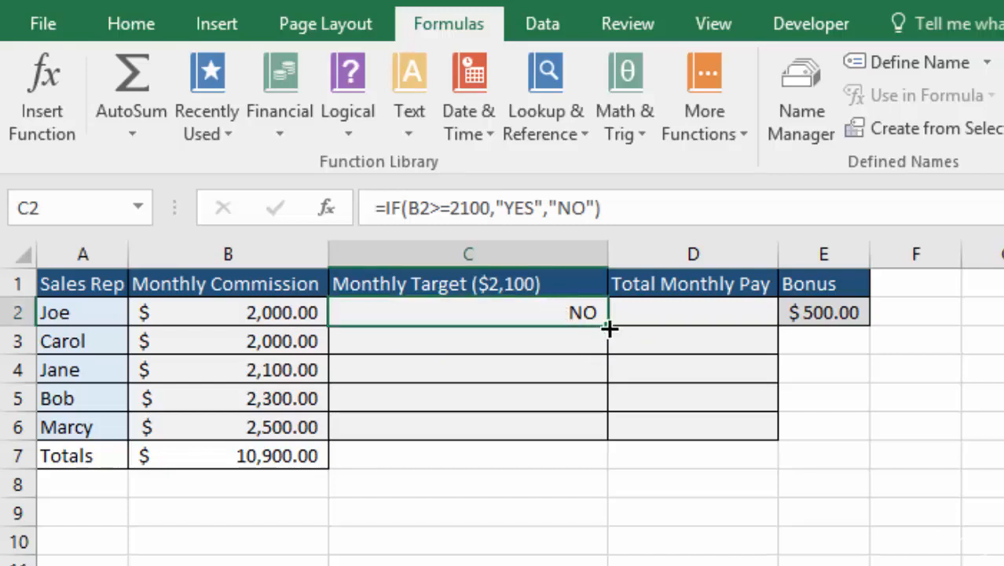
left_click_drag(607, 326, 609, 445)
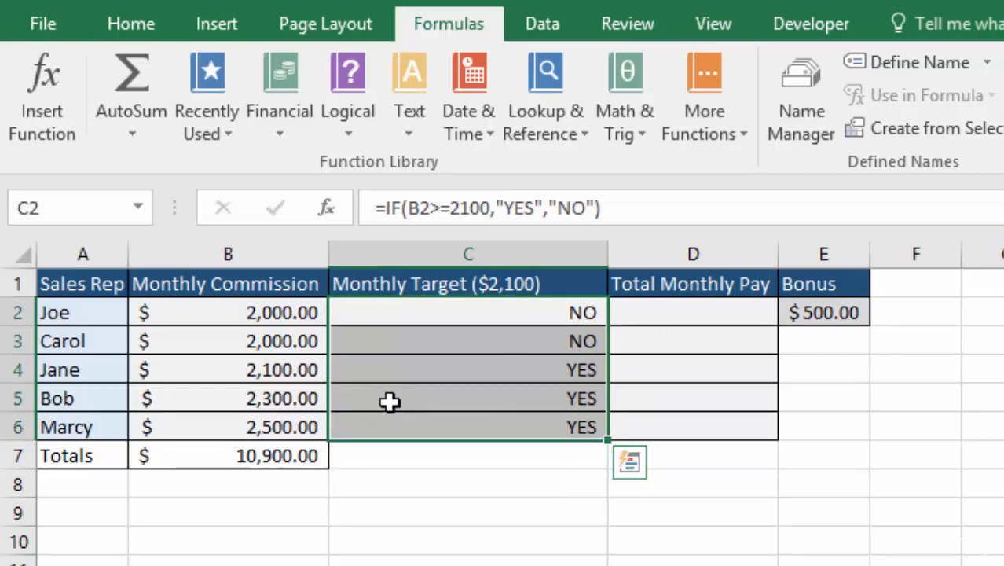
left_click(371, 373)
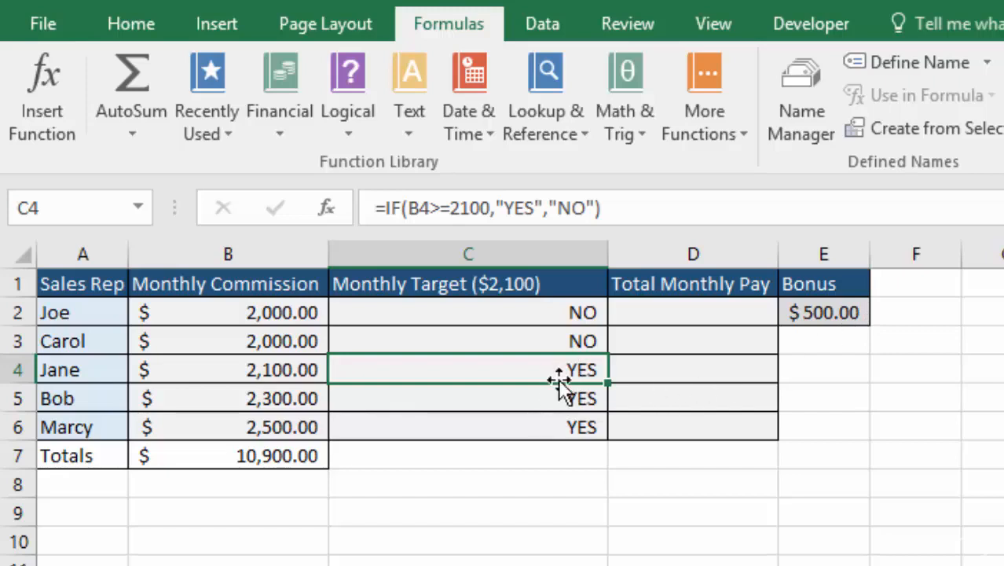
- Start an IF function from the Logical category in cell D2 under Total Monthly Pay
left_click(701, 312)
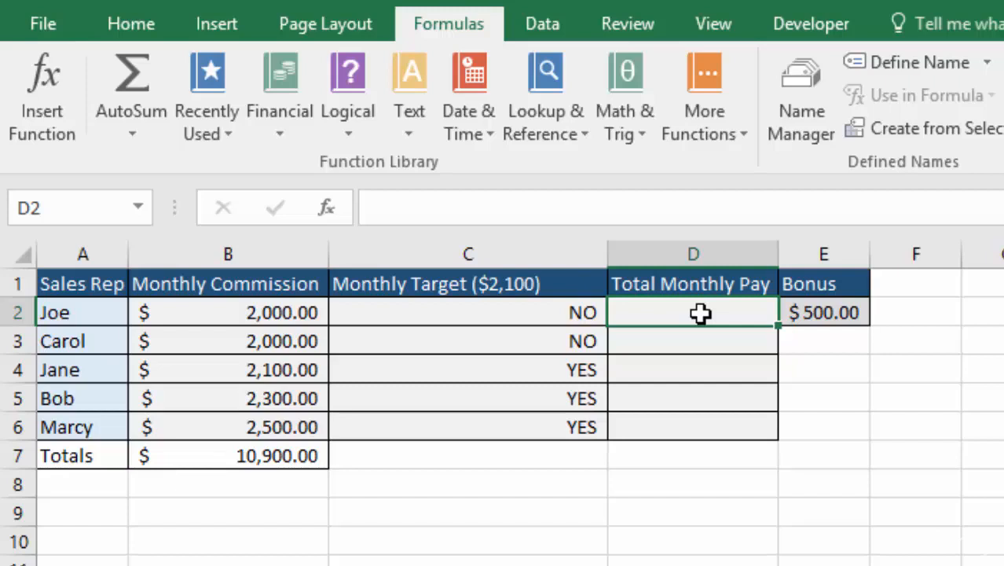
type("=")
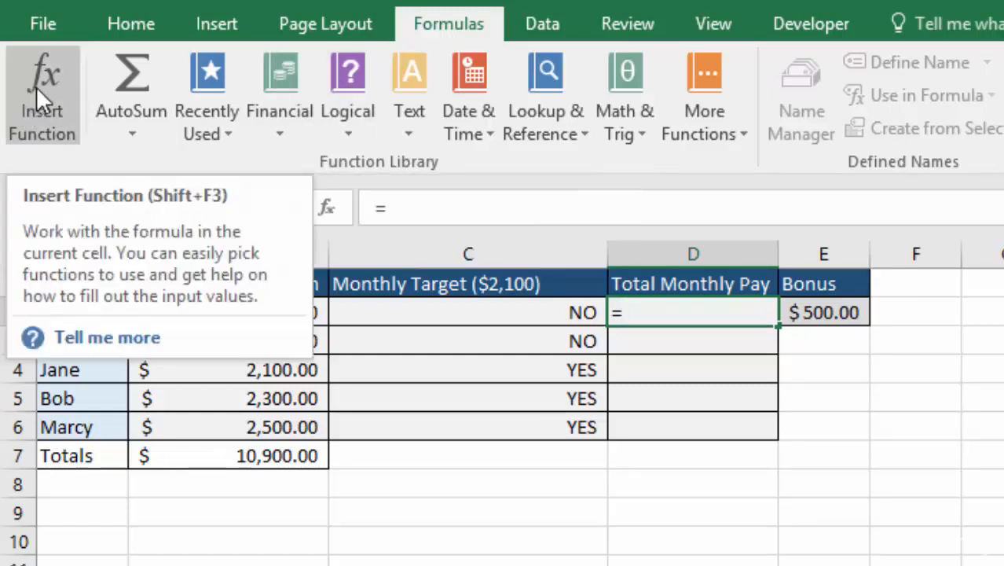
left_click(36, 87)
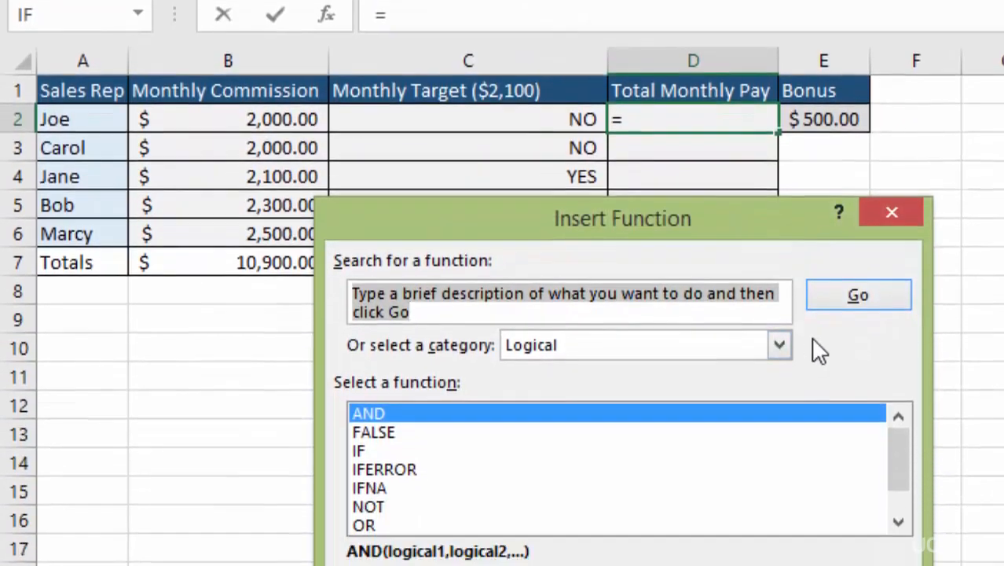
left_click(780, 344)
left_click(649, 371)
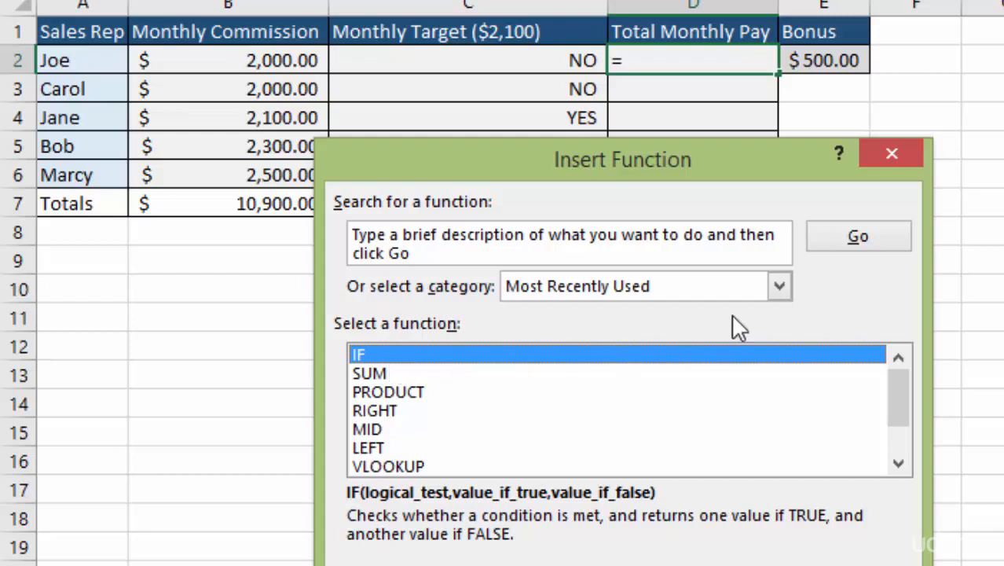
left_click(780, 286)
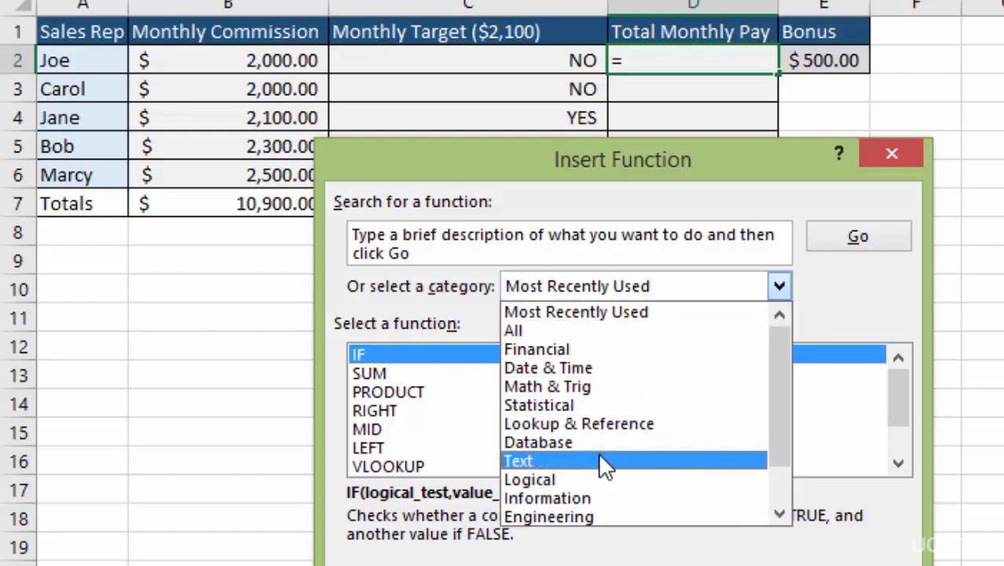
left_click(597, 477)
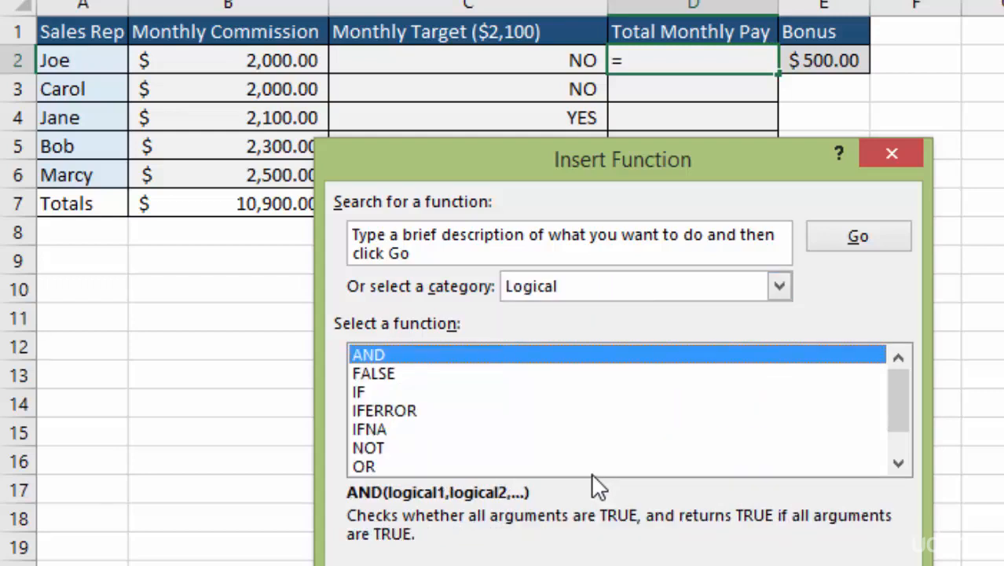
double_click(369, 392)
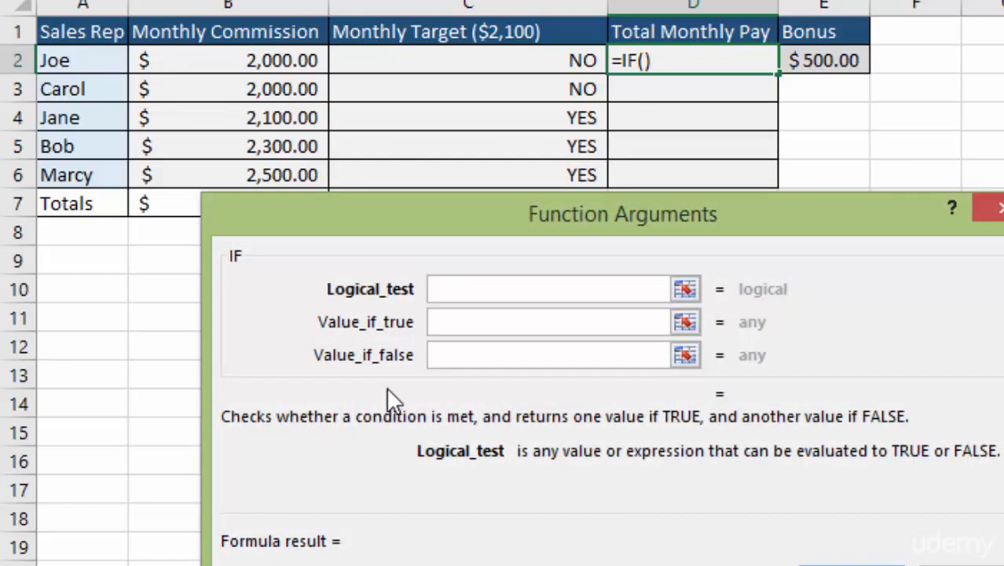
left_click_drag(749, 210, 770, 155)
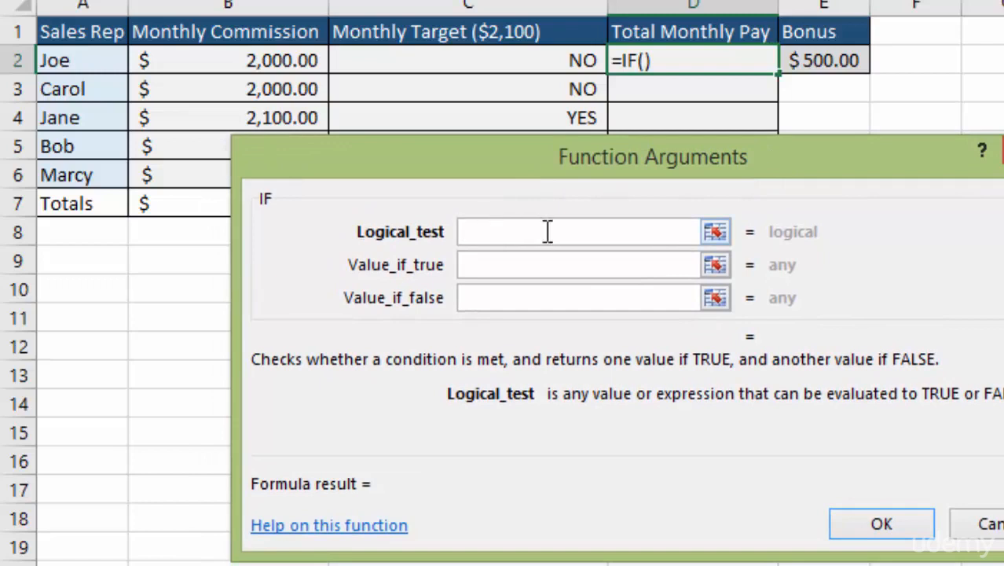
- Set the logical test of the IF function in D2 to C2="NO"
left_click(516, 61)
left_click(615, 233)
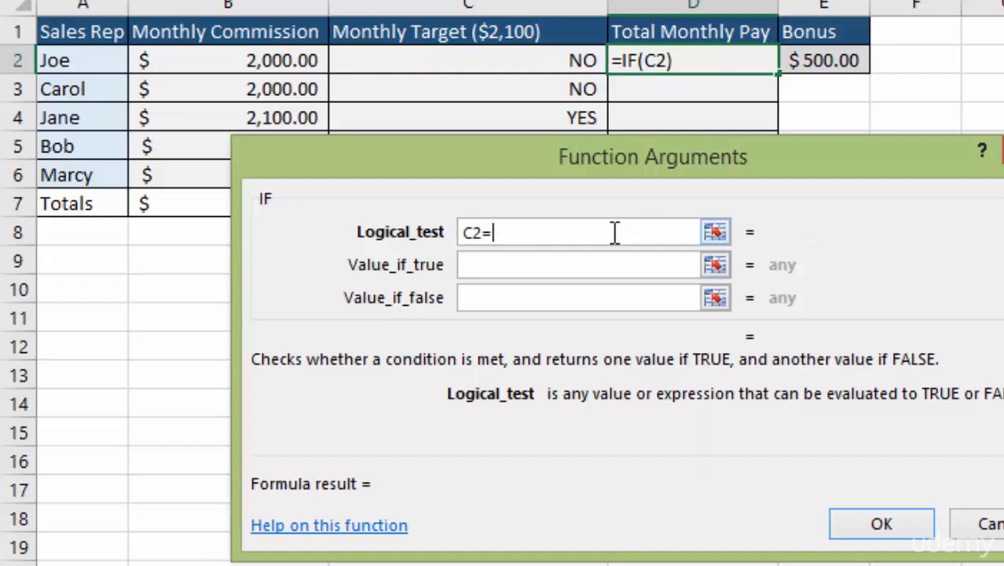
type("\"NO\"")
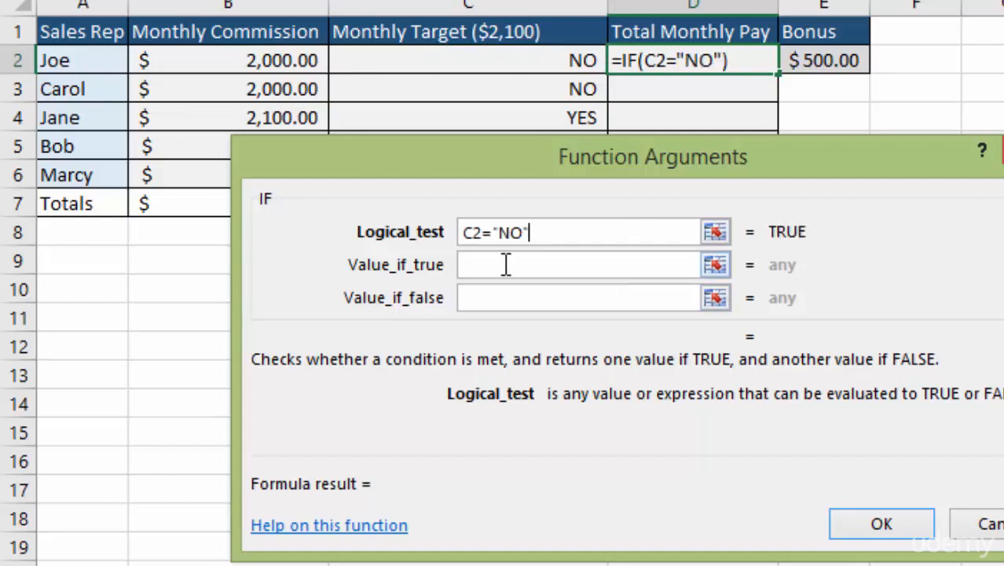
- Make the D2 formula return B2 when true and B2+E2 when false, and copy it down through D6
left_click(507, 264)
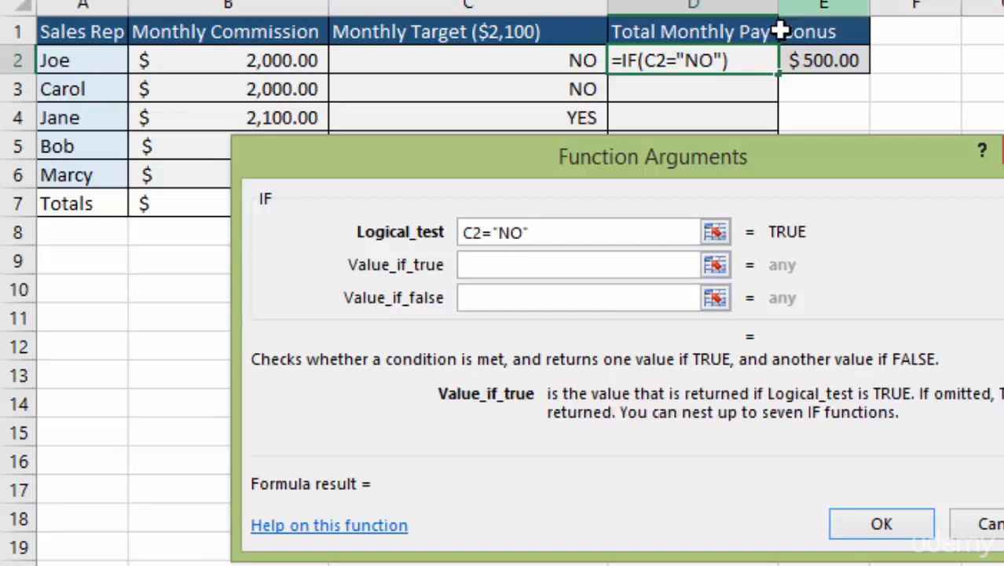
left_click(243, 63)
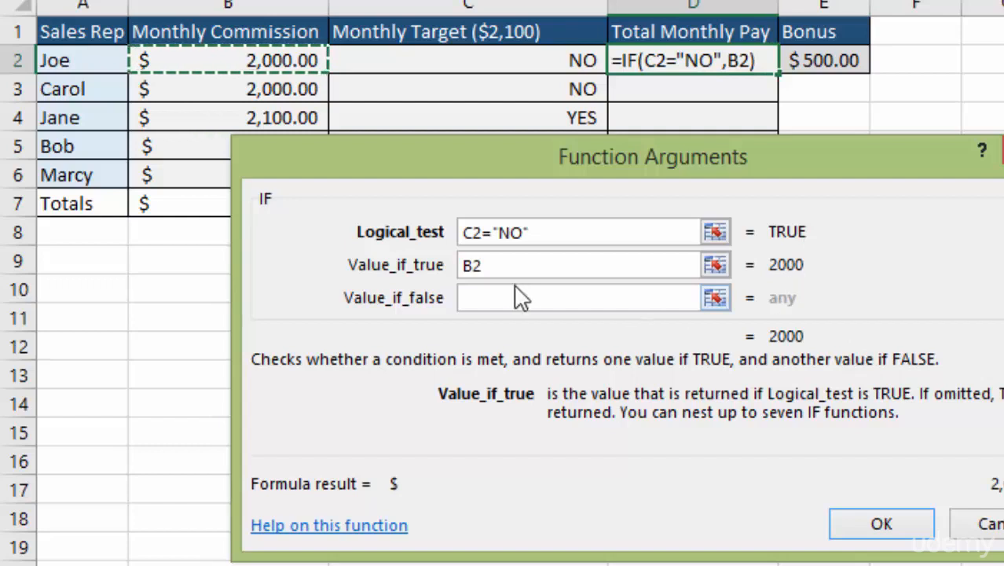
left_click(488, 298)
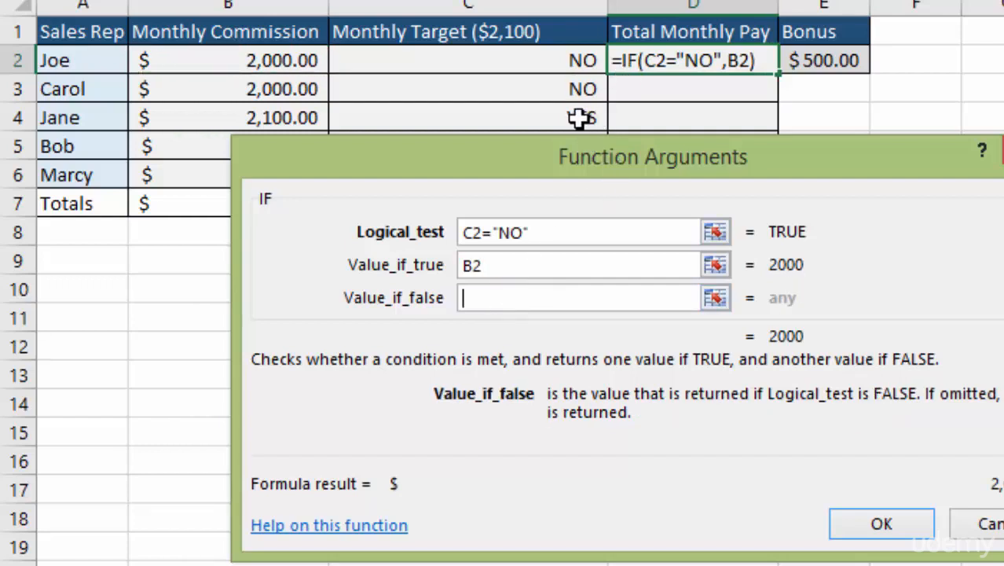
left_click(268, 60)
type("+")
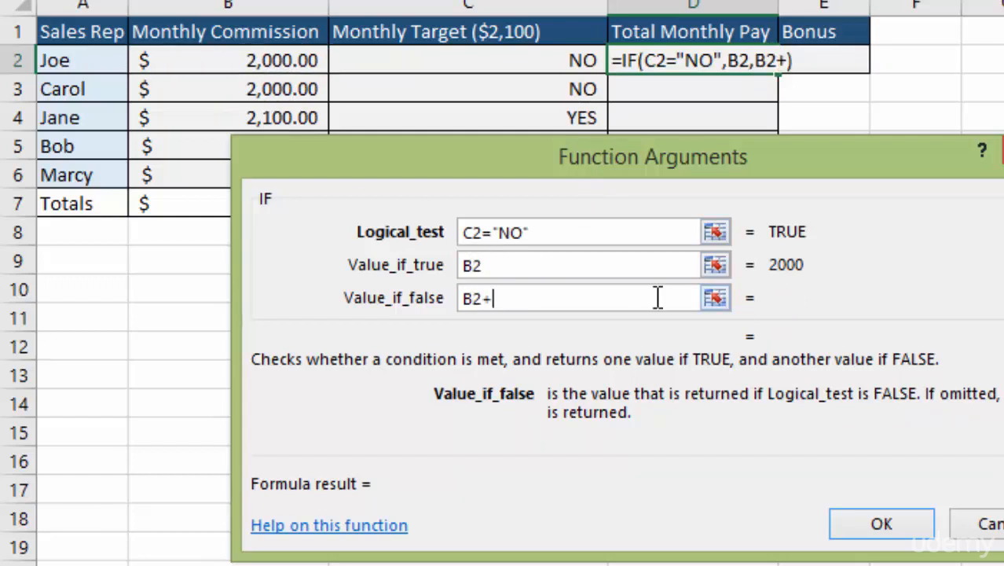
left_click(831, 61)
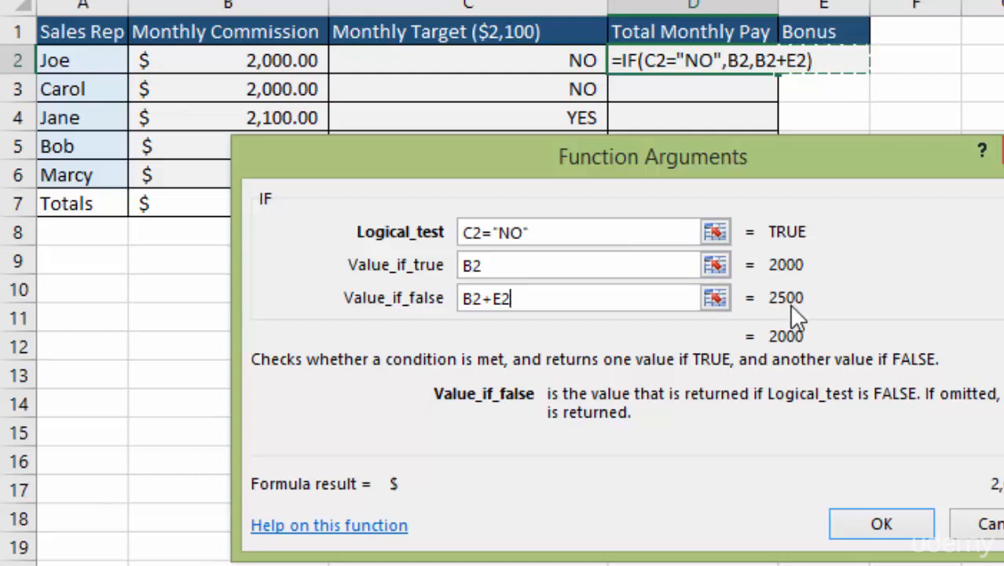
left_click(883, 534)
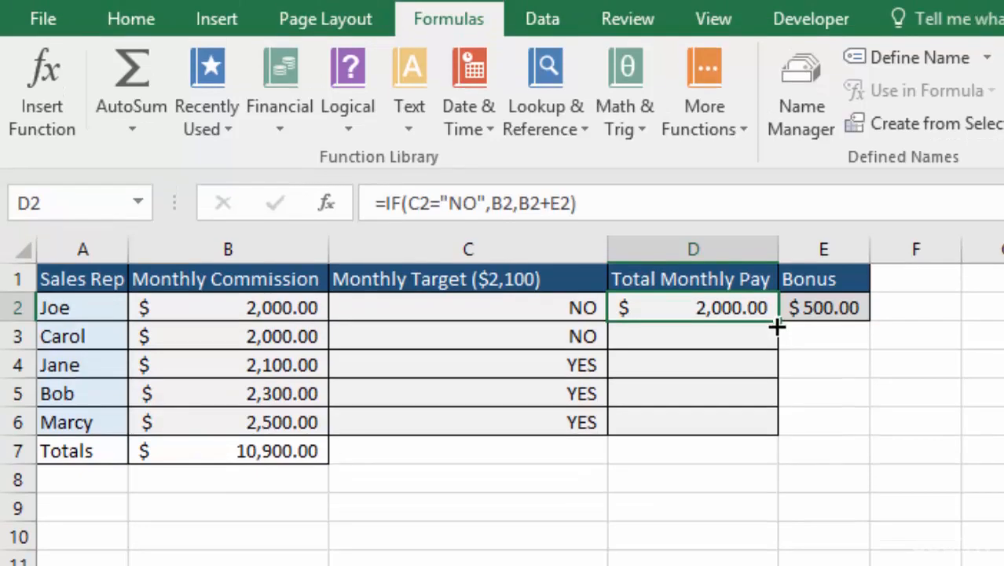
left_click_drag(776, 326, 769, 428)
left_click(711, 428)
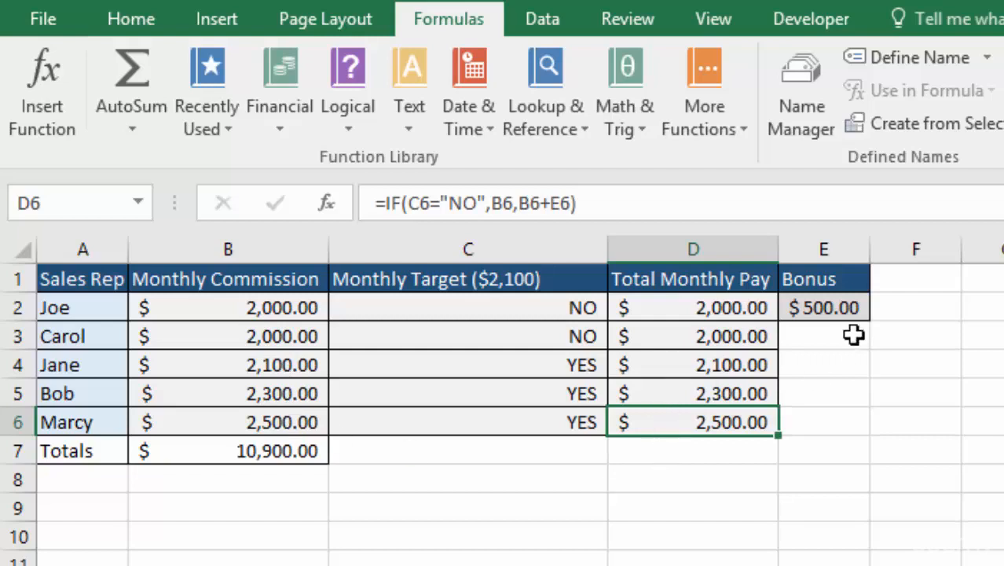
- Inspect the cell references in the D4 formula, and clear the copied formulas from D3 through D6
left_click(682, 366)
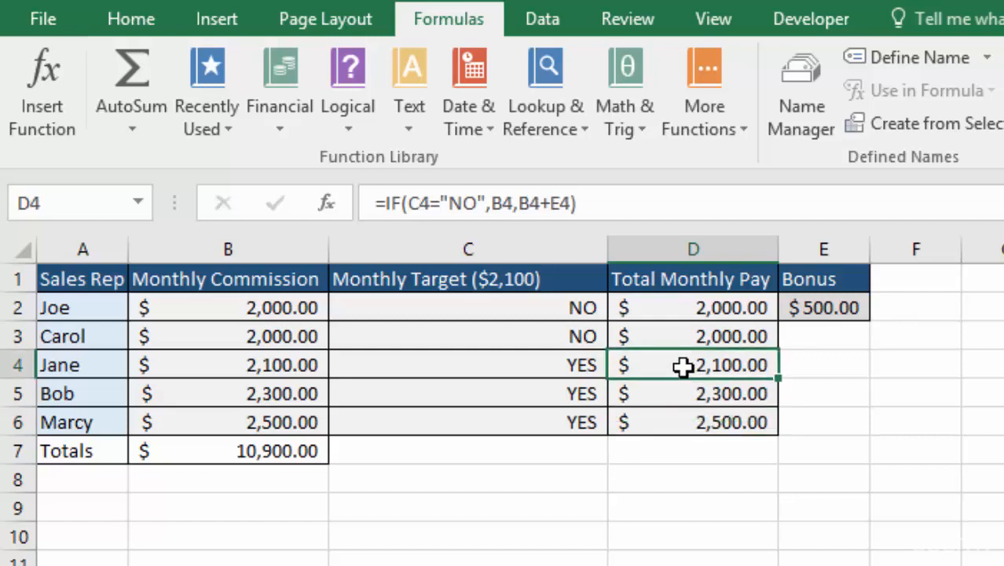
double_click(682, 366)
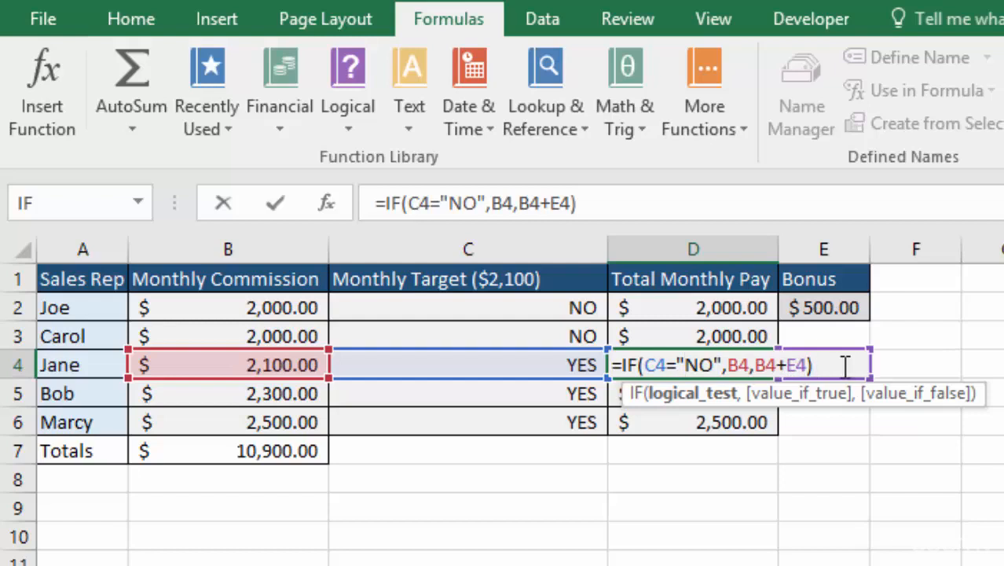
left_click(714, 332)
left_click_drag(739, 337, 733, 424)
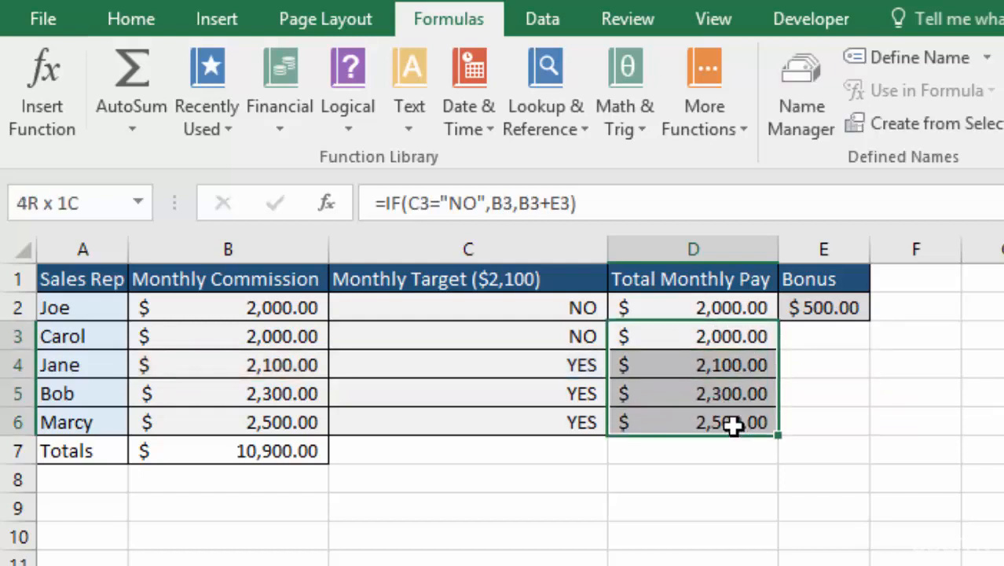
key("Delete")
- Make the bonus reference in the D2 formula absolute as $E$2, and copy the formula down through D6
left_click(732, 308)
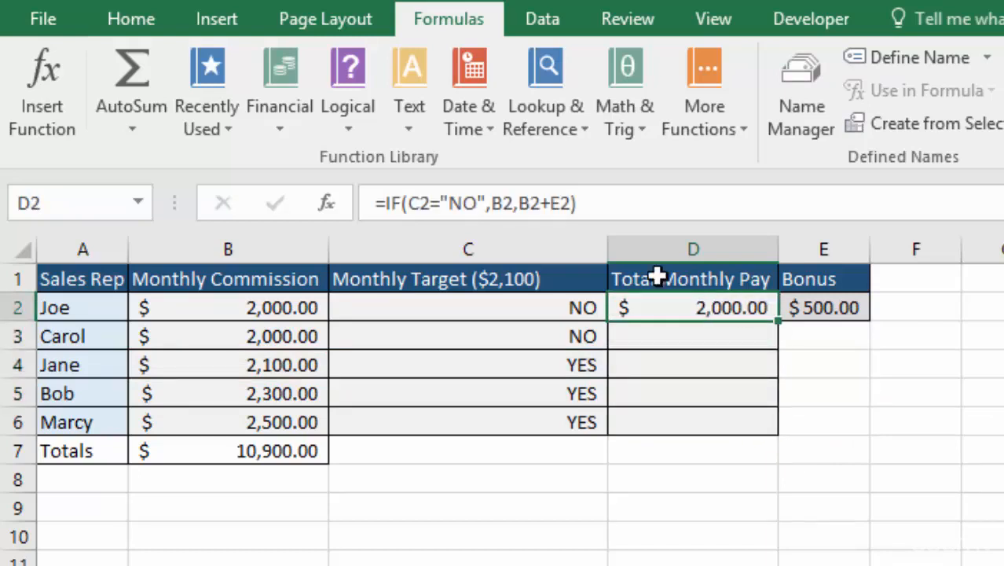
left_click(562, 203)
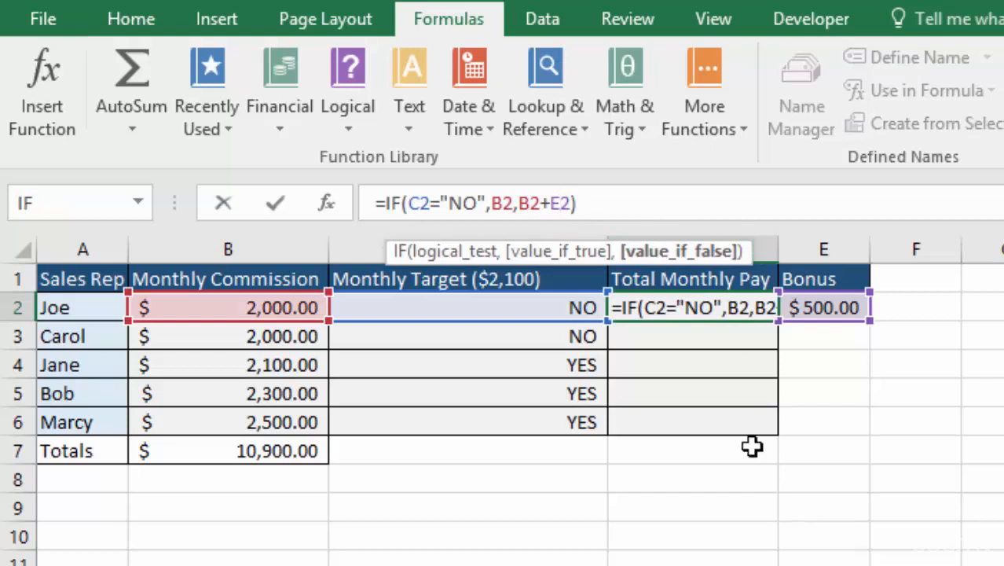
key("F4")
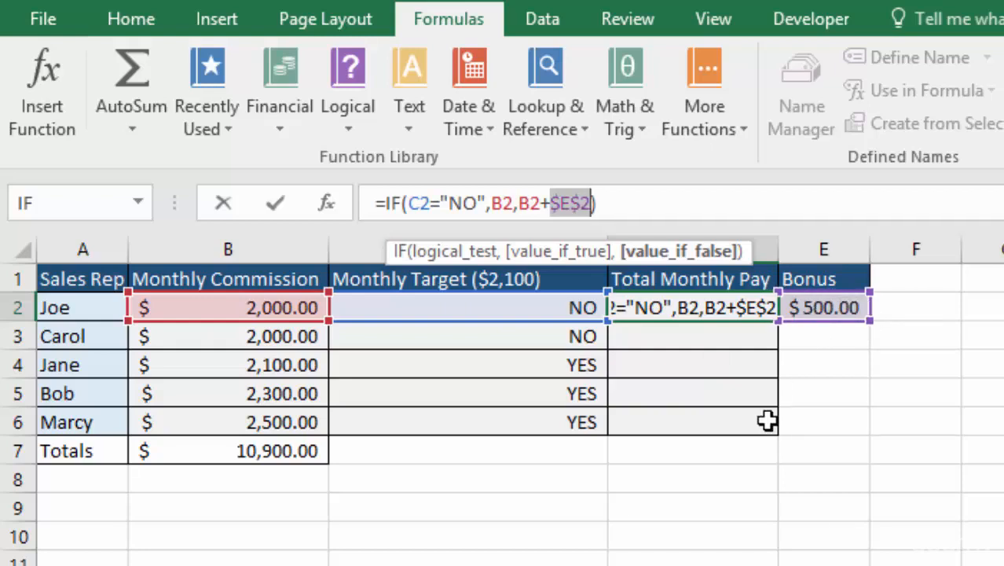
key("Return")
left_click(757, 307)
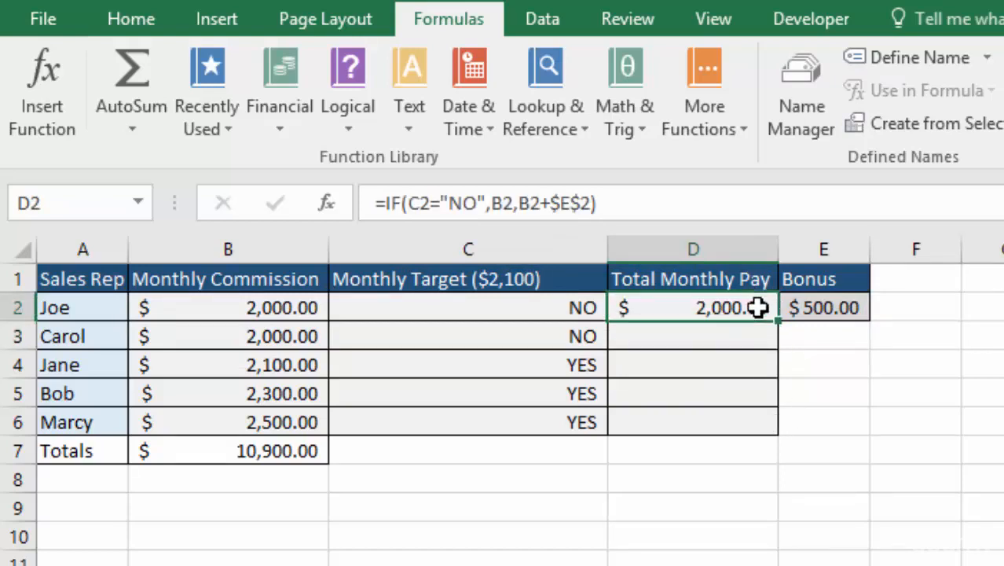
left_click_drag(782, 373, 776, 436)
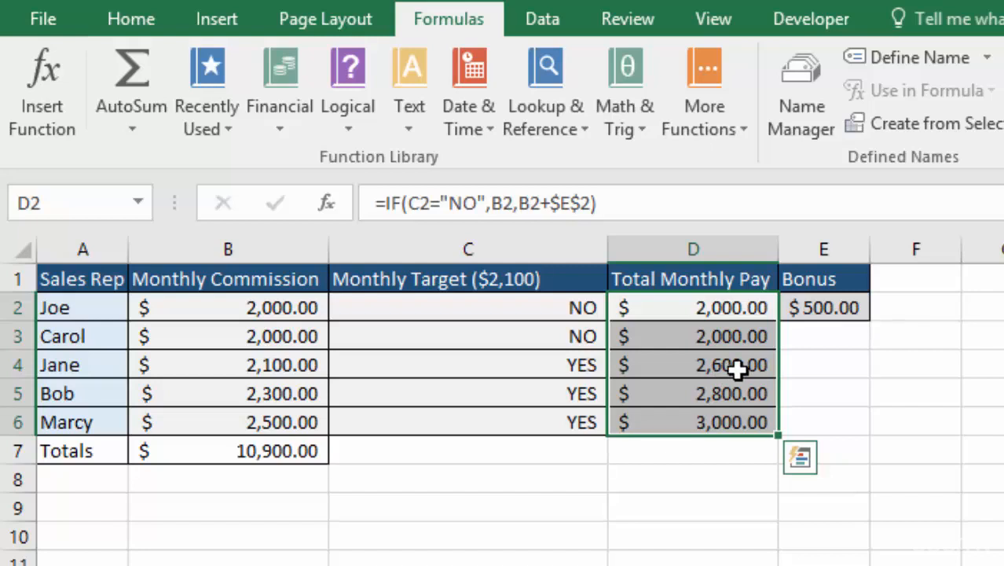
- Examine the cell references of the copied Total Monthly Pay formulas in D5, D6 and D3
left_click(678, 394)
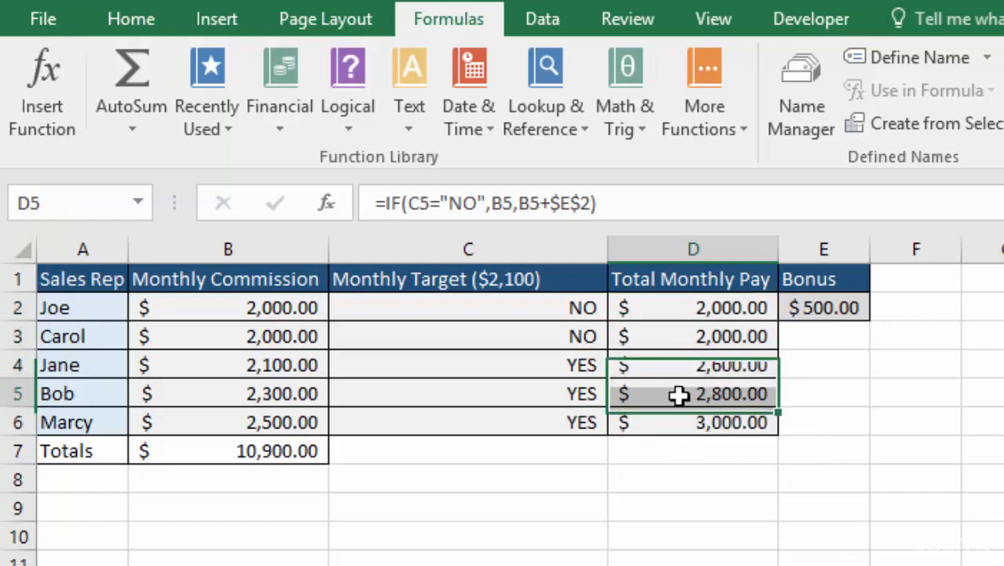
double_click(677, 394)
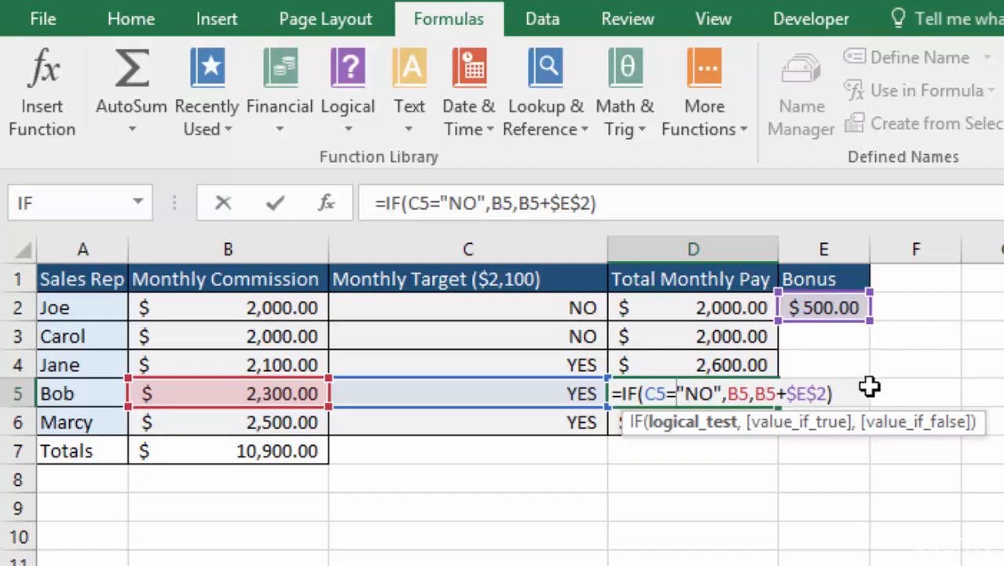
key("Return")
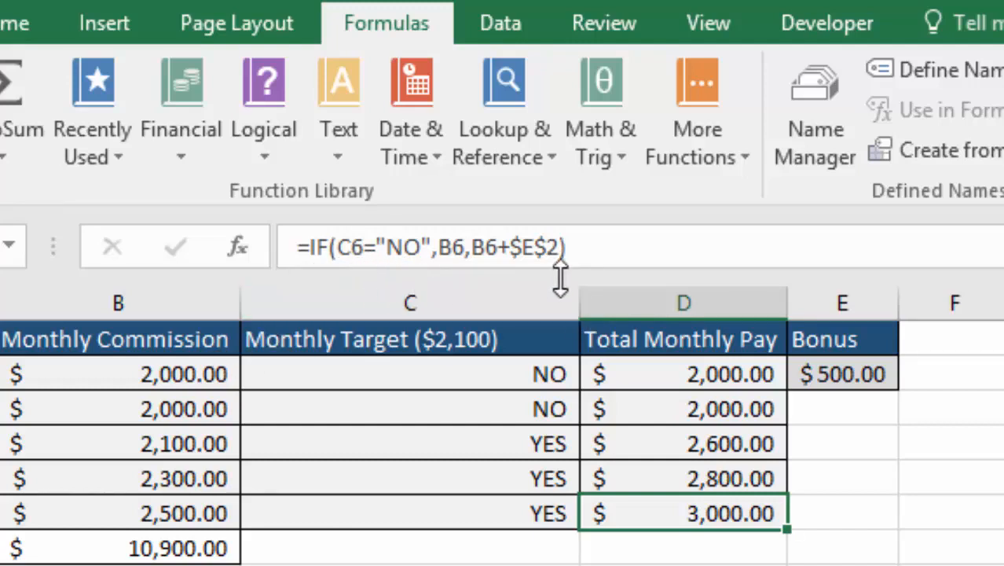
double_click(657, 514)
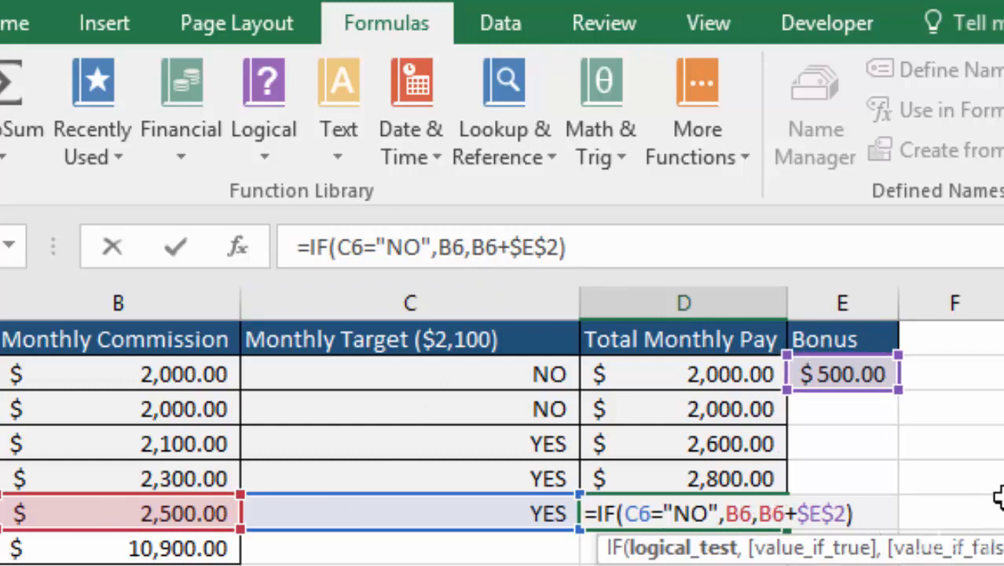
key("Return")
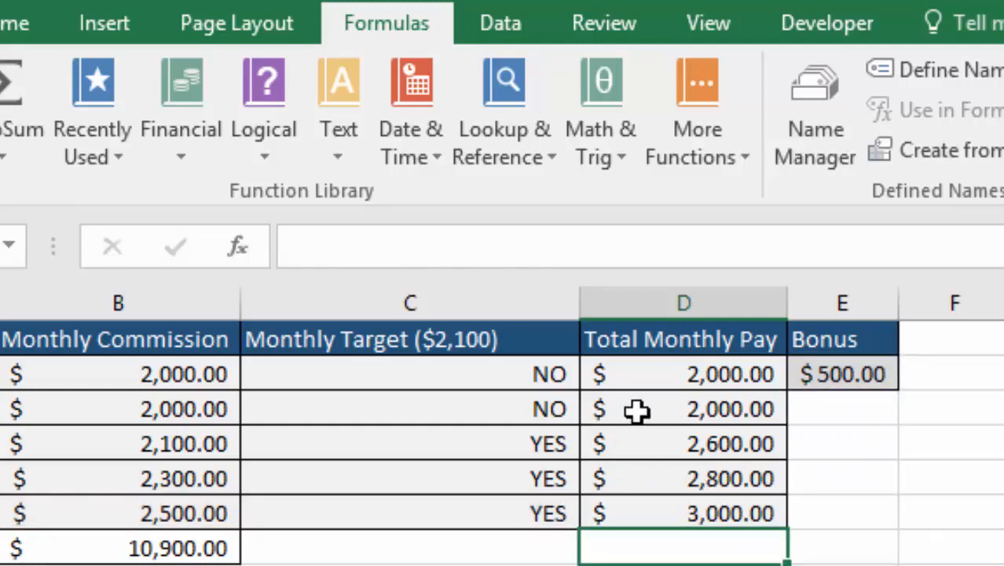
left_click(667, 409)
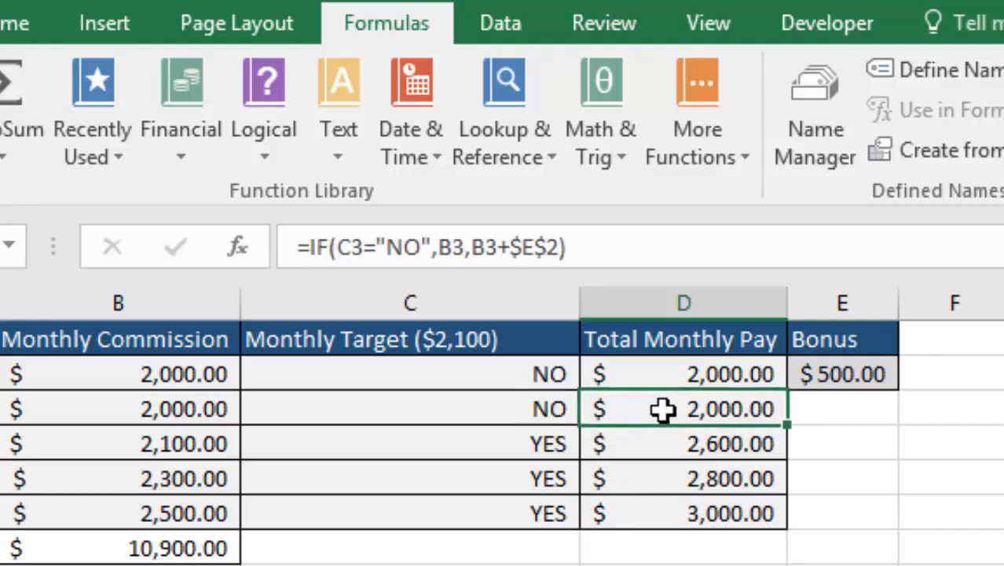